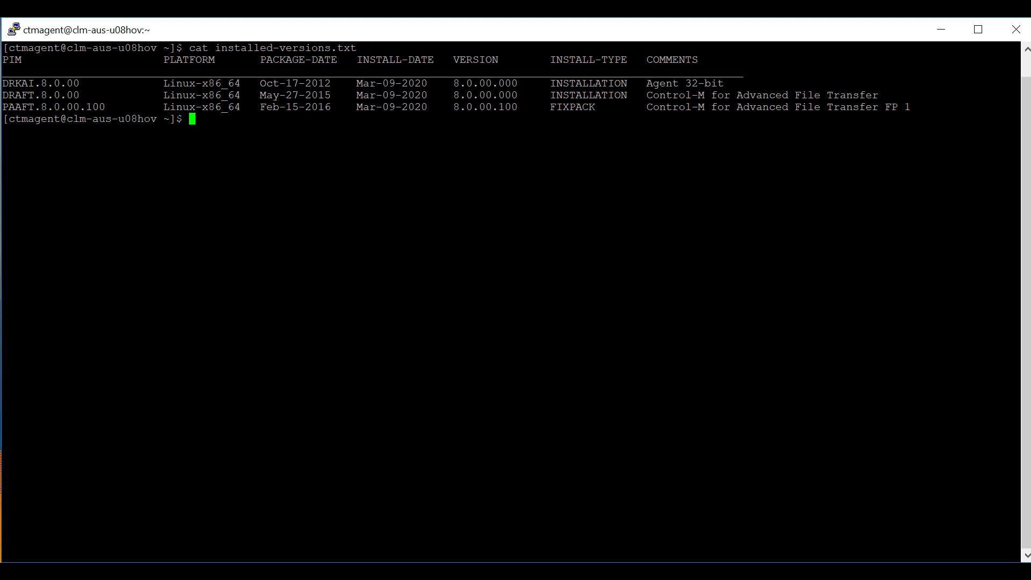
type("cd ctm/cm/AFT/data")
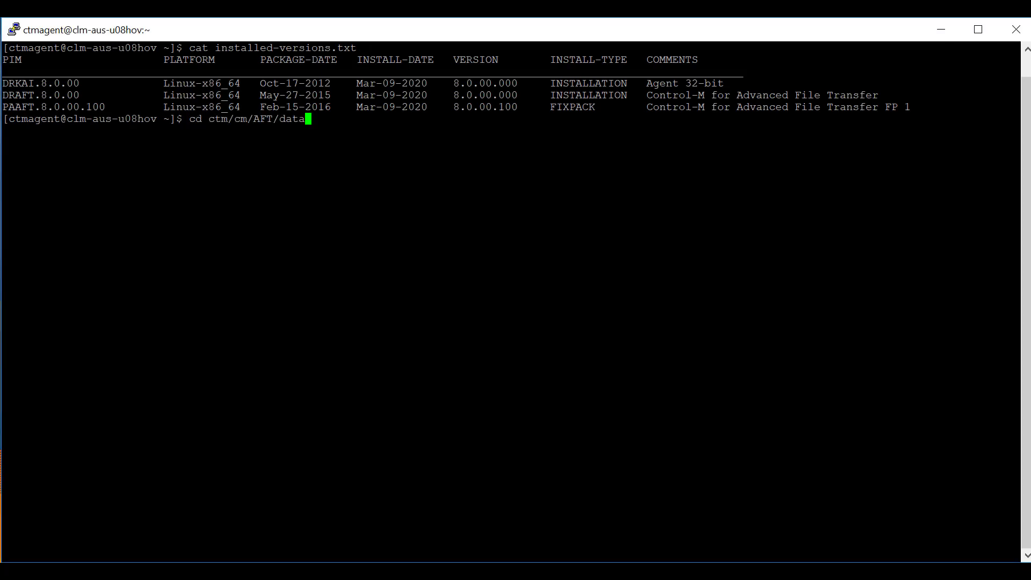
List ctm/cm/AFT/data to find Accounts.dat, then view the AFT component's connection profiles.
key("Return")
type("ls -ltr")
key("Return")
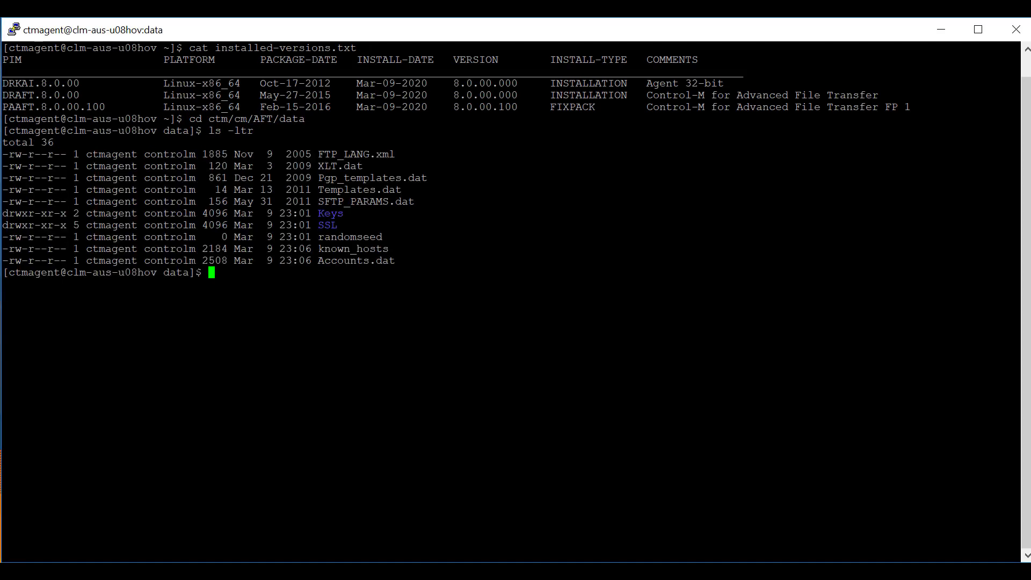
left_click_drag(1018, 261, 318, 261)
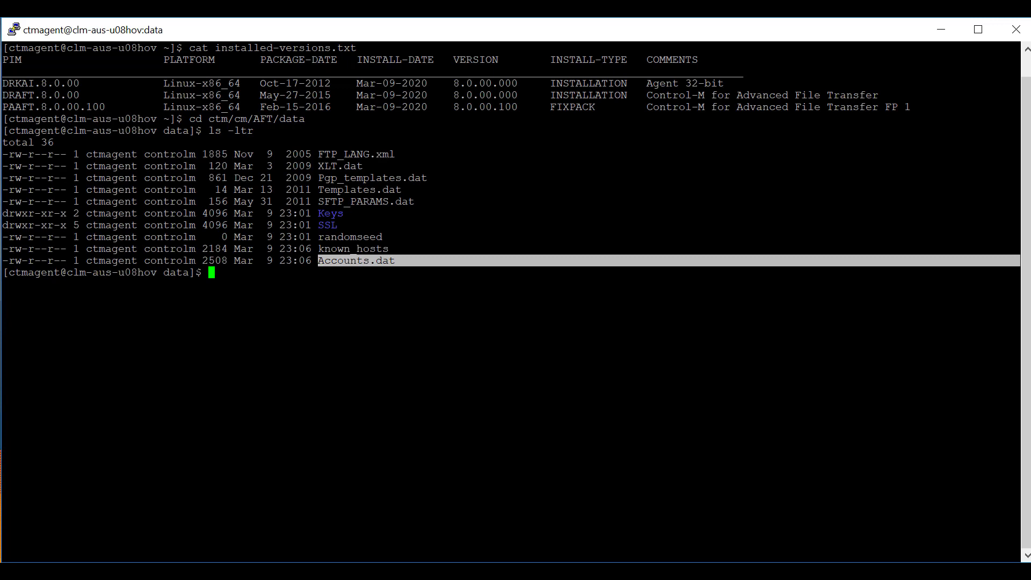
left_click(318, 261)
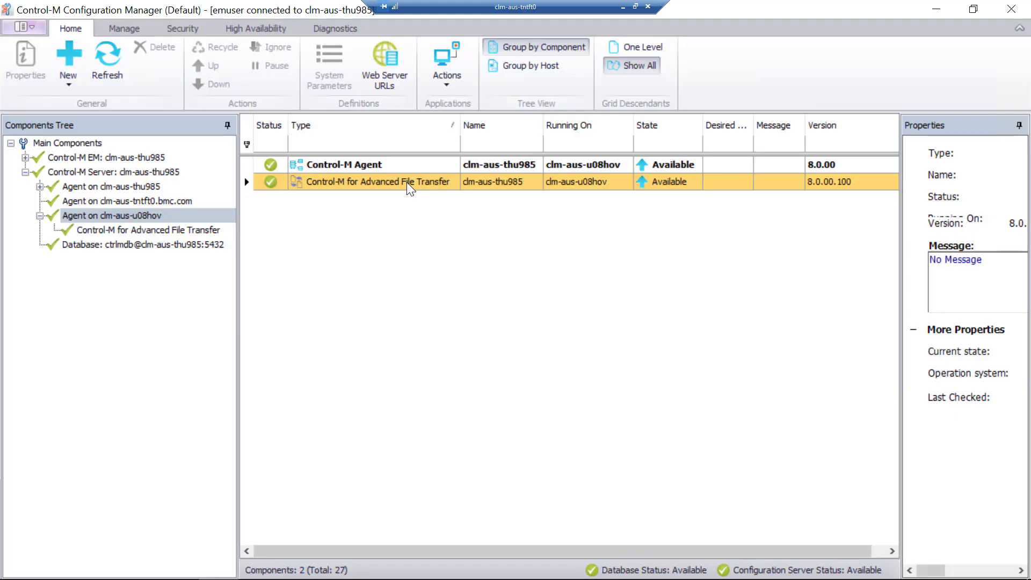
right_click(409, 185)
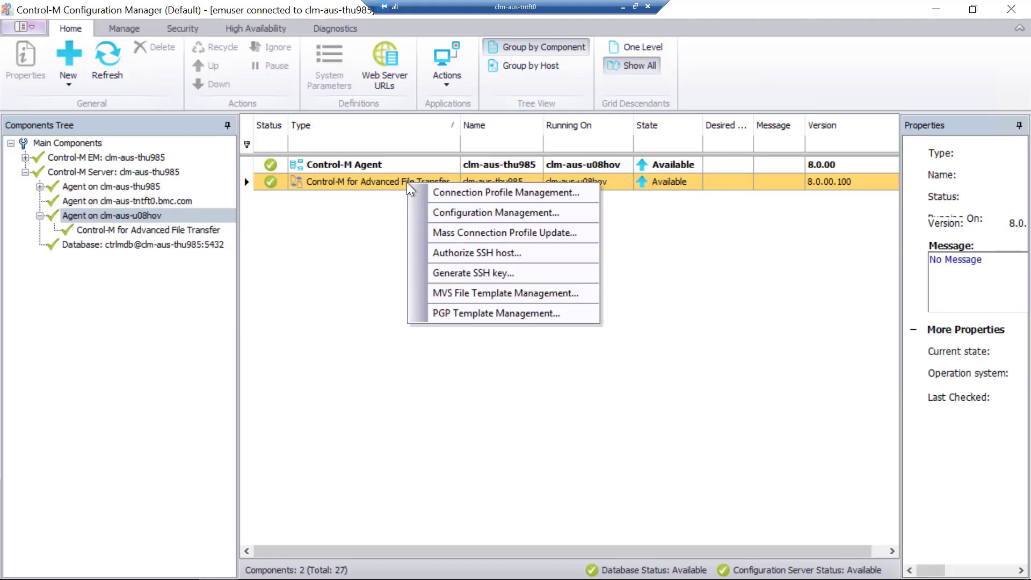
left_click(430, 195)
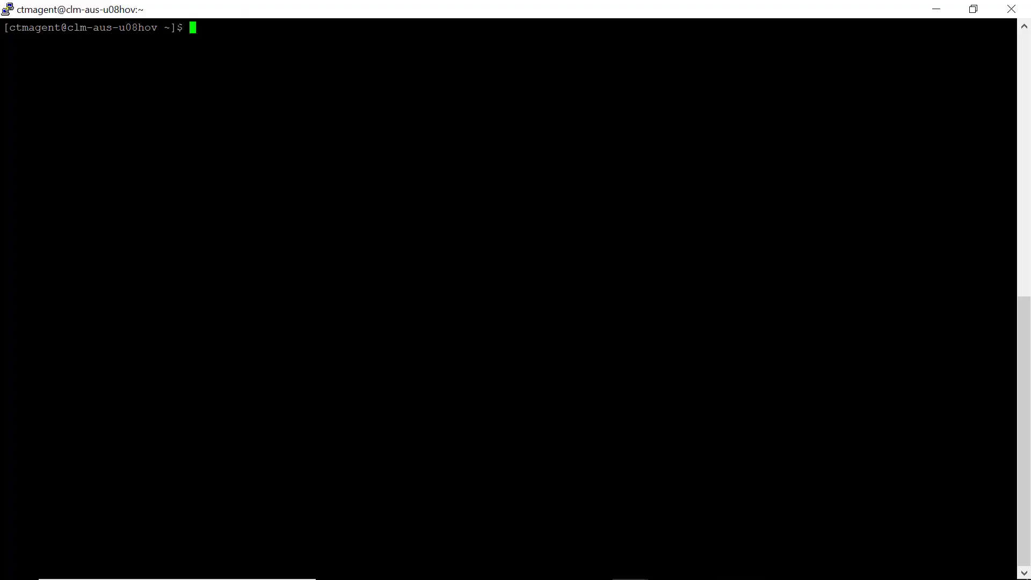
type("sh")
type("agent")
Run shagent and AFT_820/setup.sh, accept the license, and upgrade from 8.0.00.100.
key("Return")
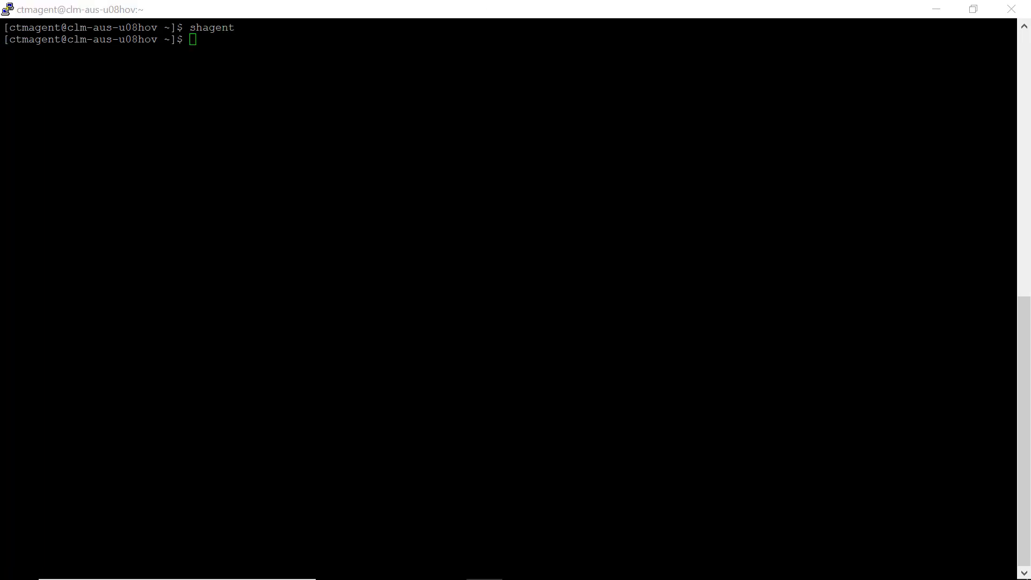
type("/home/ctmagent/CTMSW/AFT_820/setup.sh")
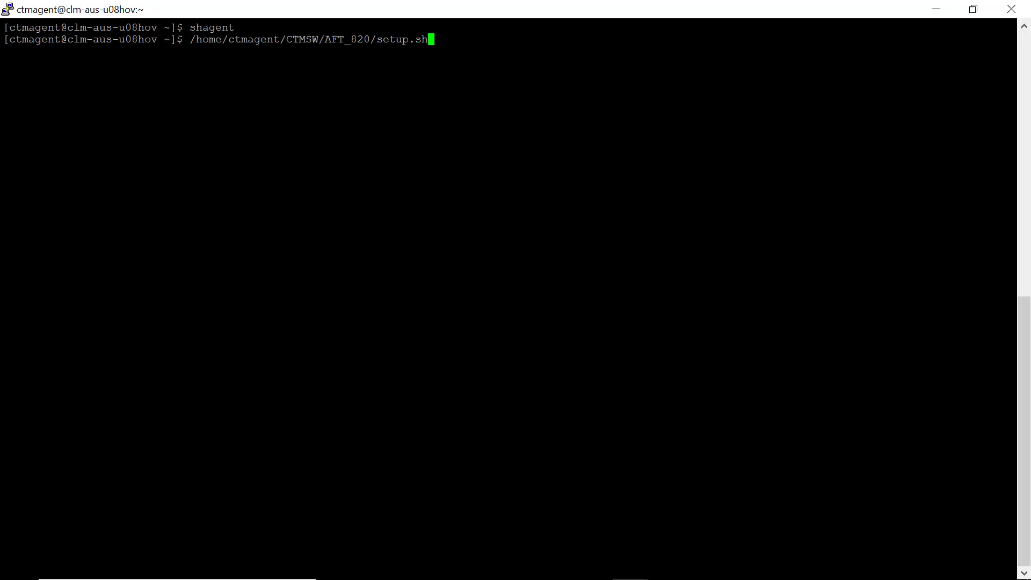
key("Return")
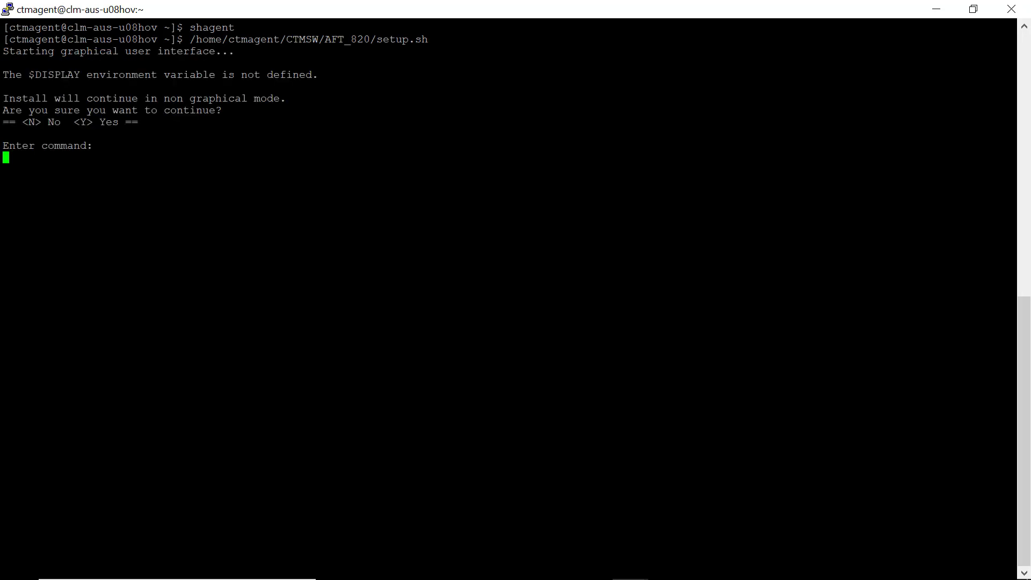
type("y")
key("Return")
type("s")
key("Return")
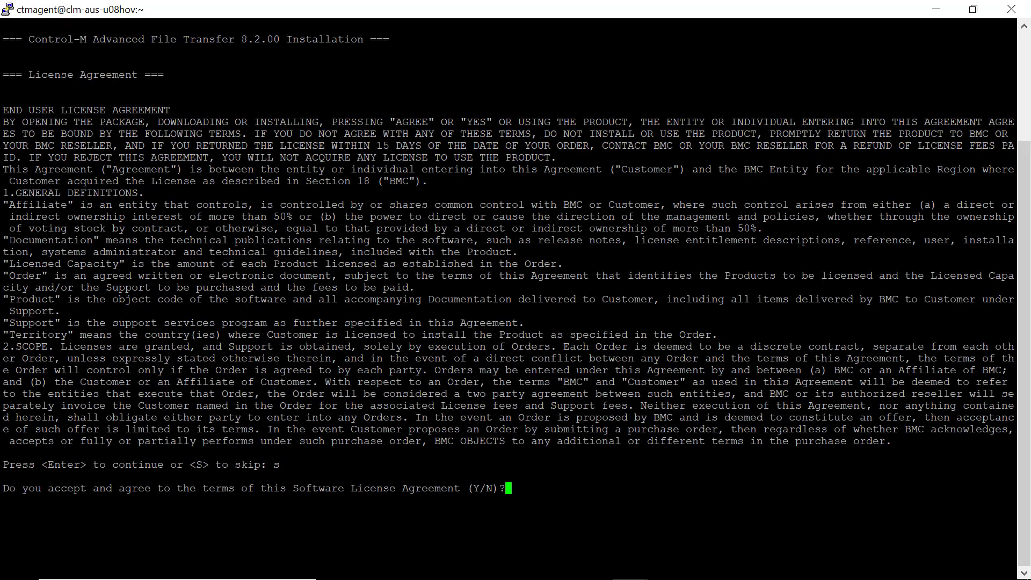
type("y")
key("Return")
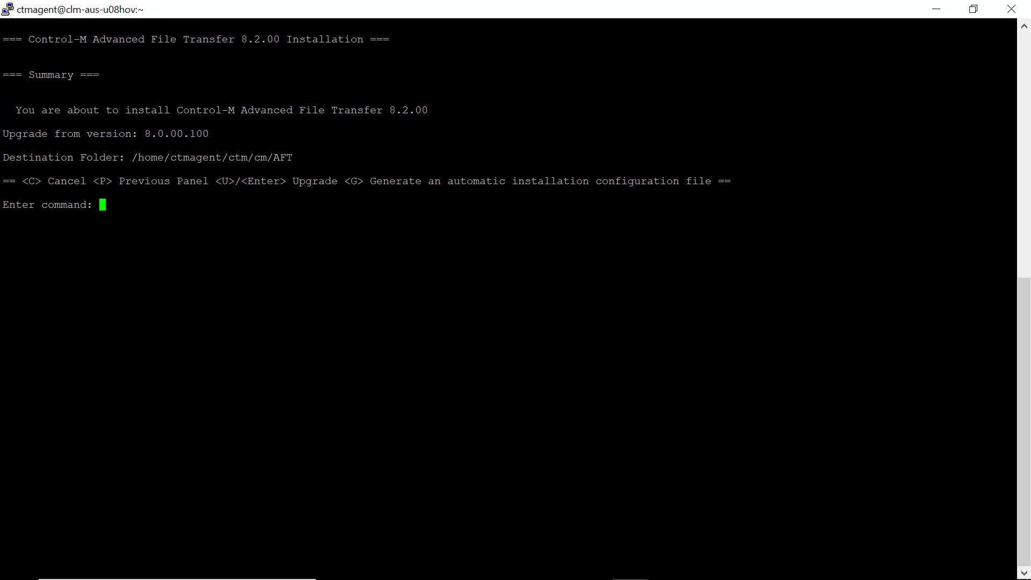
key("Return")
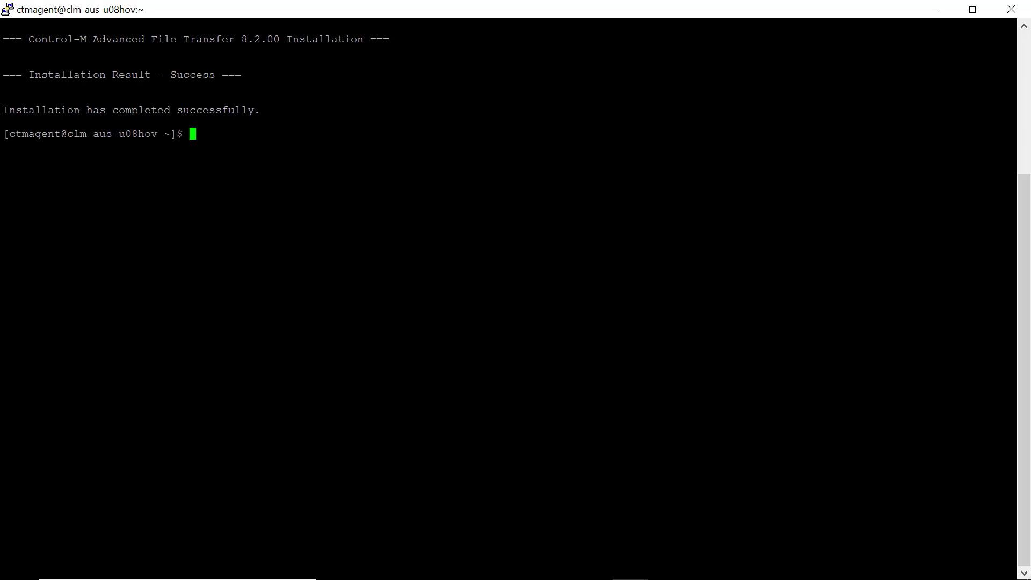
type("cat")
Show installed-versions.txt and confirm the new DRAFT.8.2.00 entry.
left_click_drag(332, 440, 473, 441)
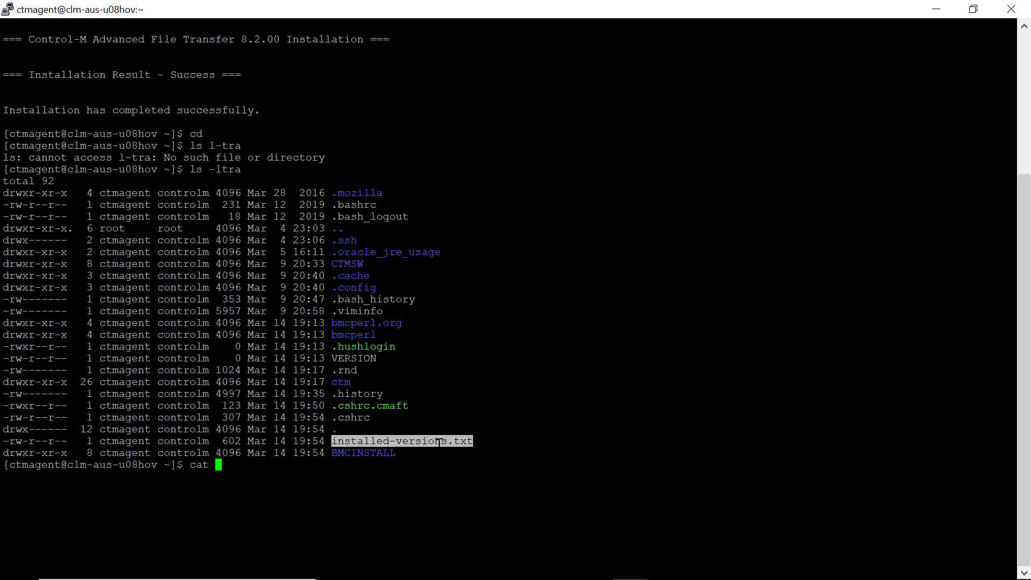
right_click(439, 441)
key("Return")
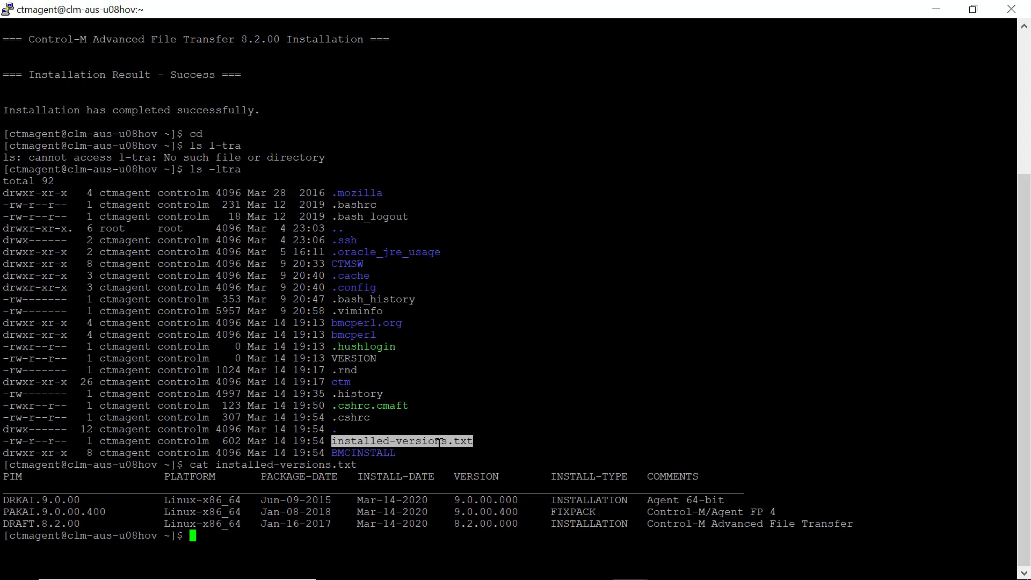
left_click_drag(93, 523, 34, 523)
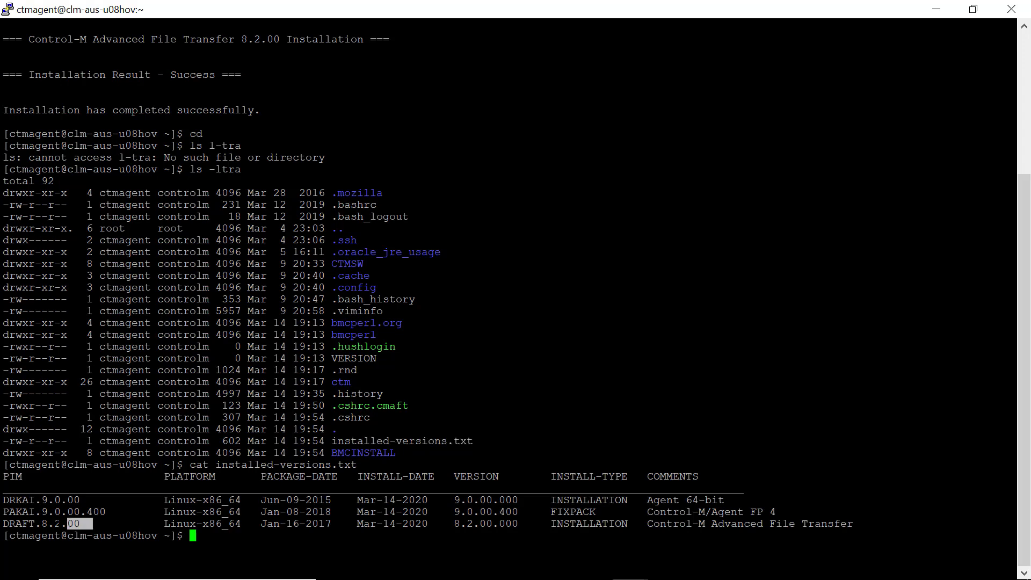
left_click(33, 524)
type("cd")
type(" ctm/cm/A")
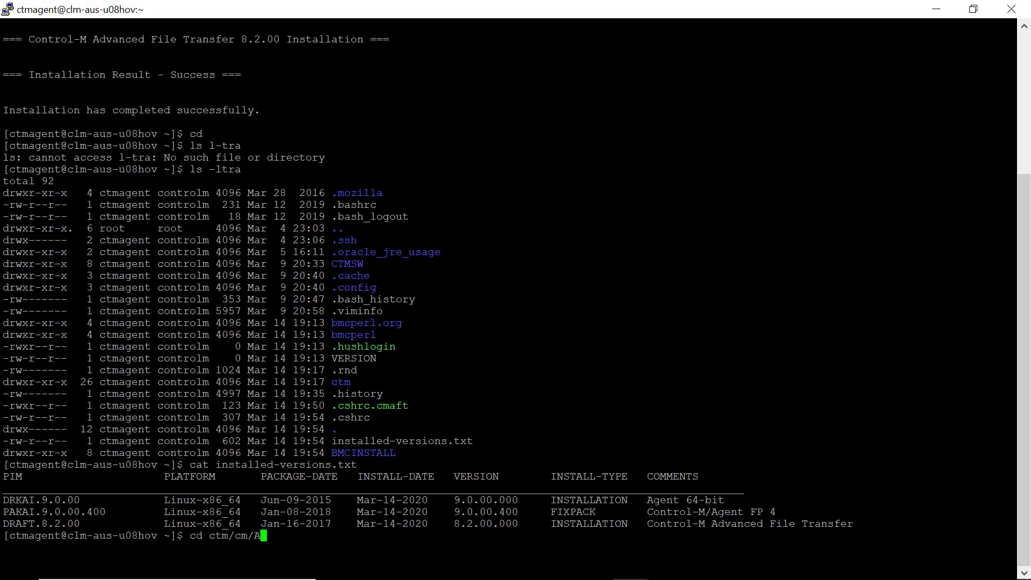
type("FT/data")
List ctm/cm/AFT/data by time and locate the new accounts.xml file.
key("Return")
type("ls -")
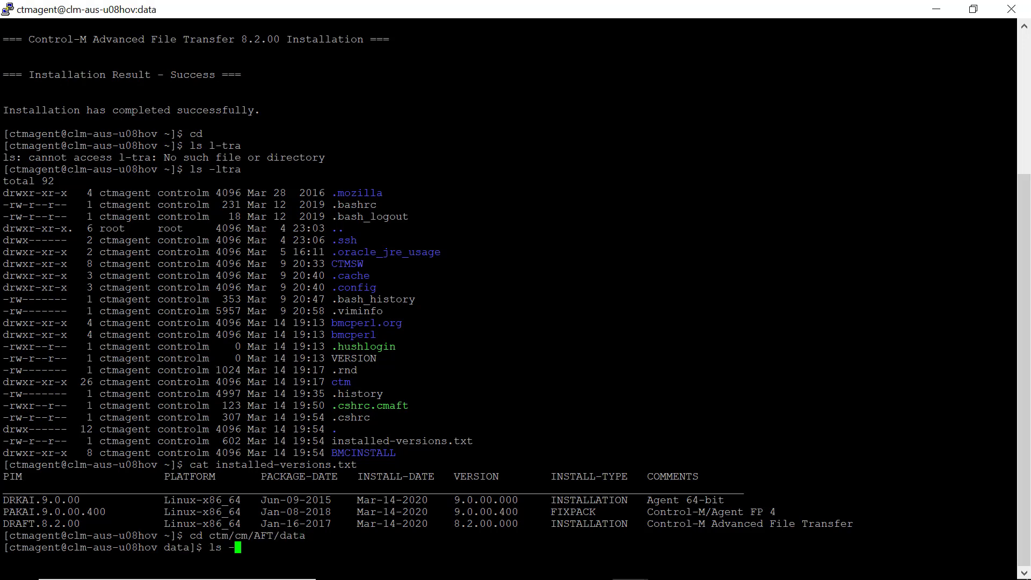
type("ltr")
key("Return")
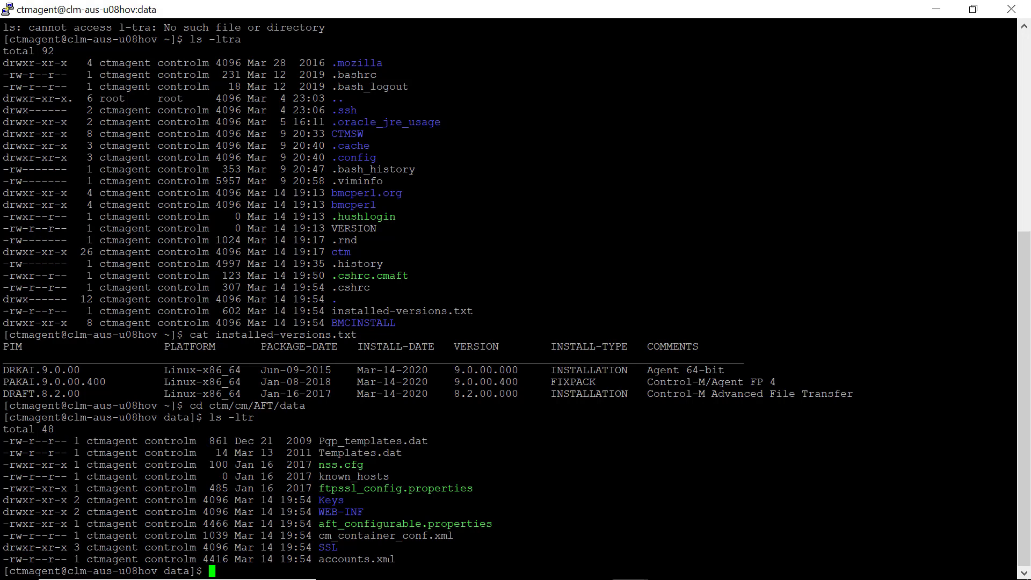
left_click_drag(396, 558, 319, 558)
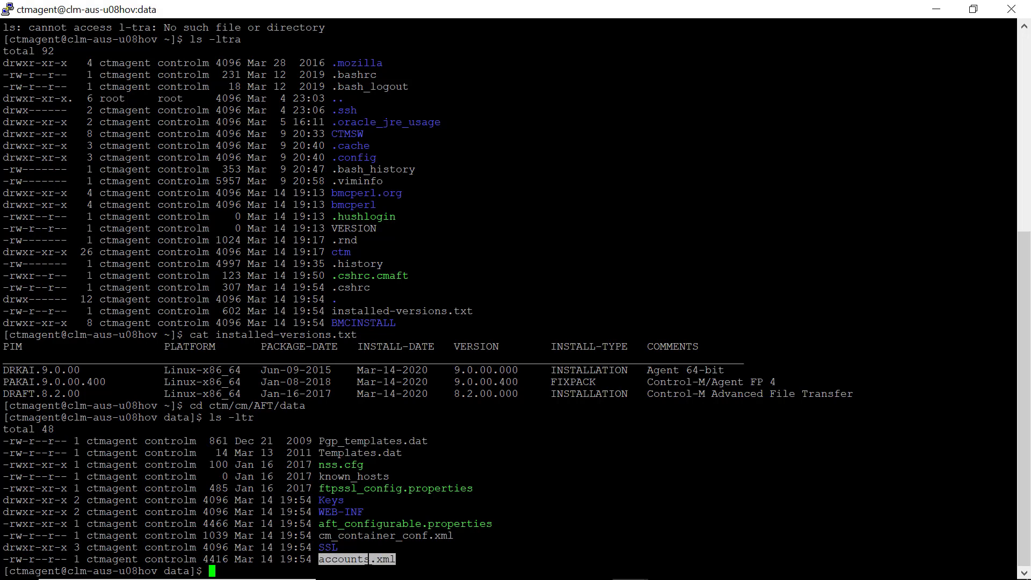
left_click(319, 558)
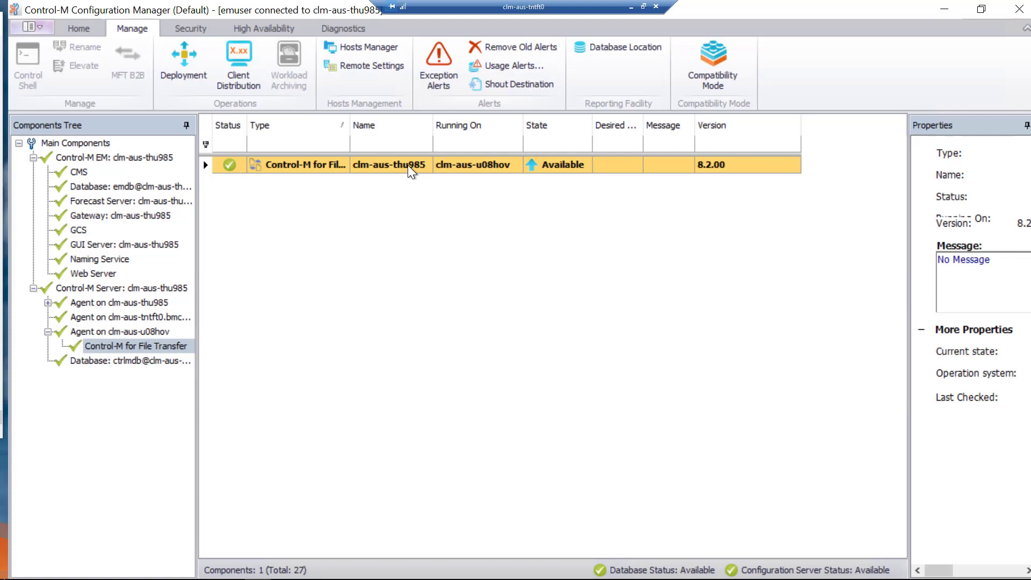
Open Connection Profile Management for the Control-M for File Transfer row.
right_click(408, 165)
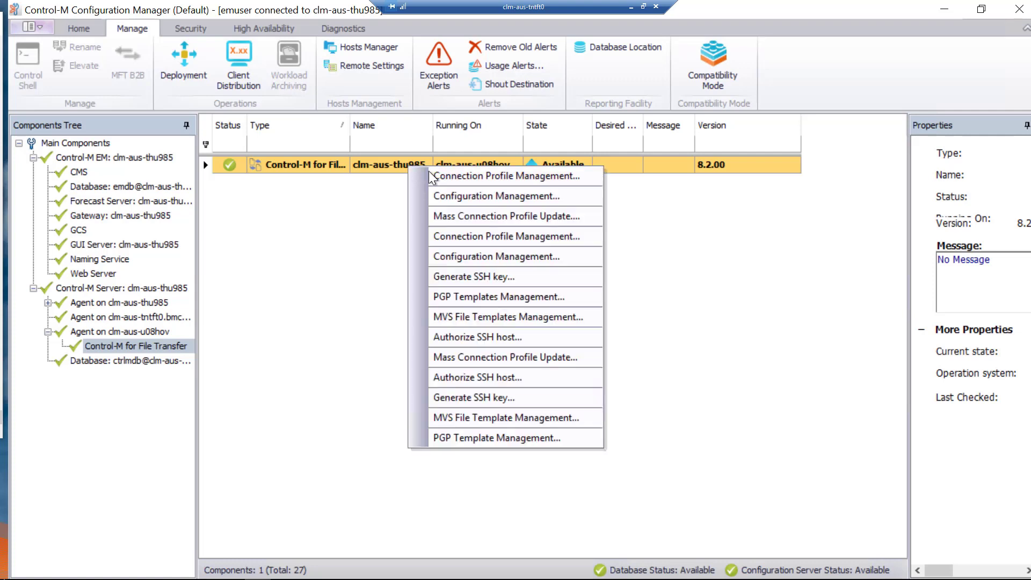
left_click(433, 175)
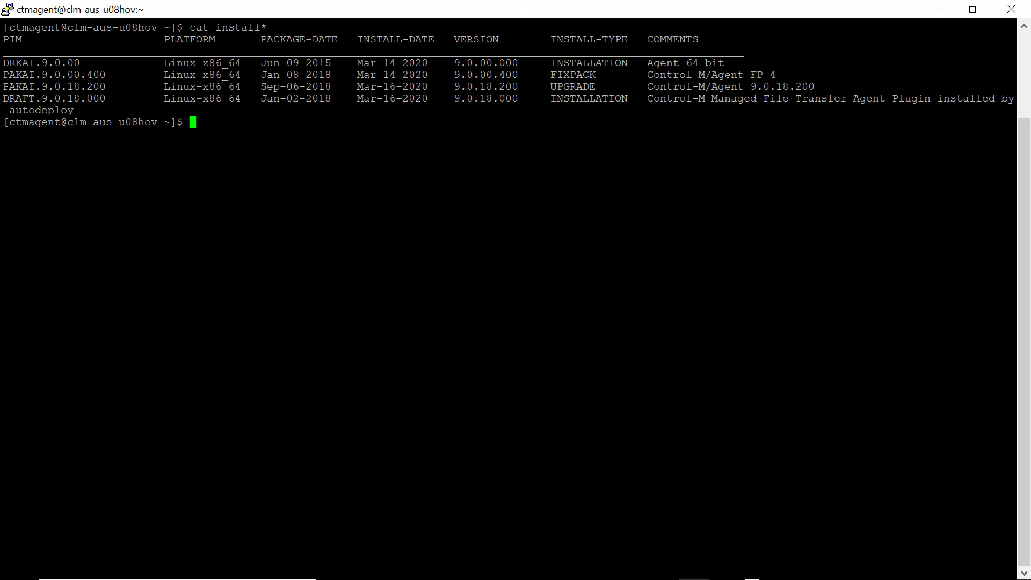
Highlight the PAKAI.9.0.18.200 line in the installed versions output.
left_click_drag(7, 86, 822, 86)
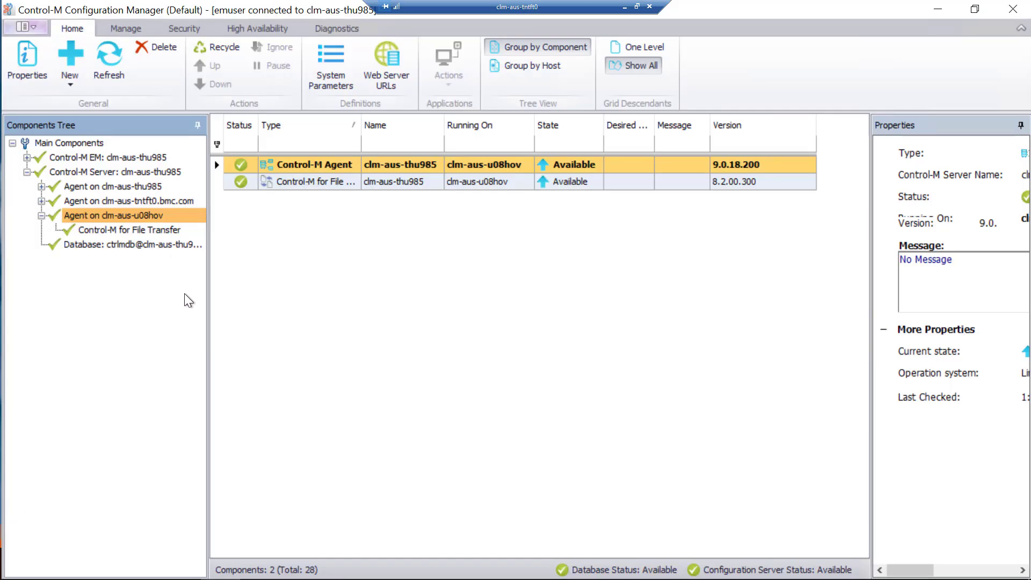
Create a Send And Install MFT Upgrade/Install deployment activity targeting agent clm-aus-u08hov.
left_click(127, 30)
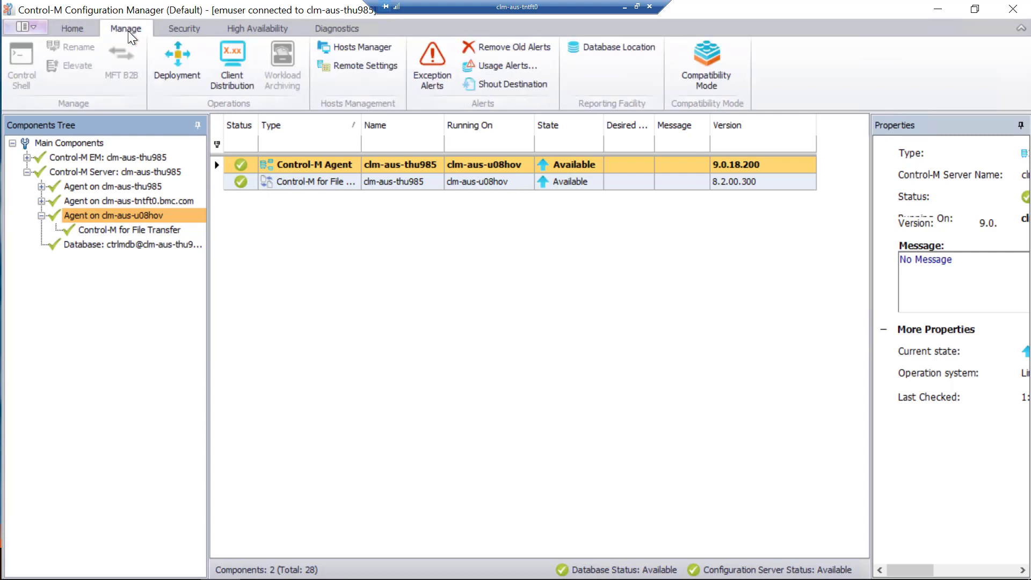
left_click(178, 58)
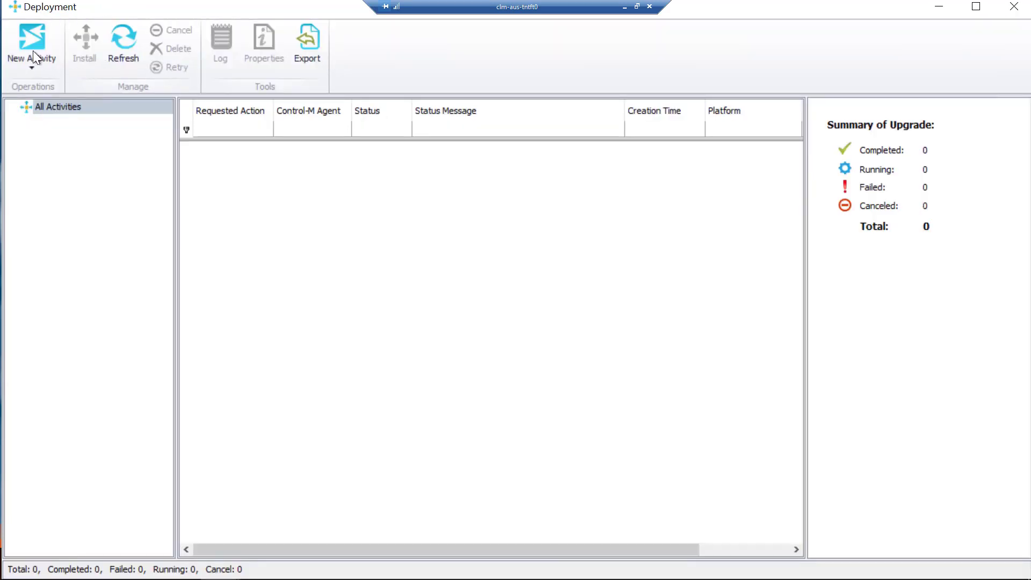
left_click(25, 46)
mouse_move(77, 104)
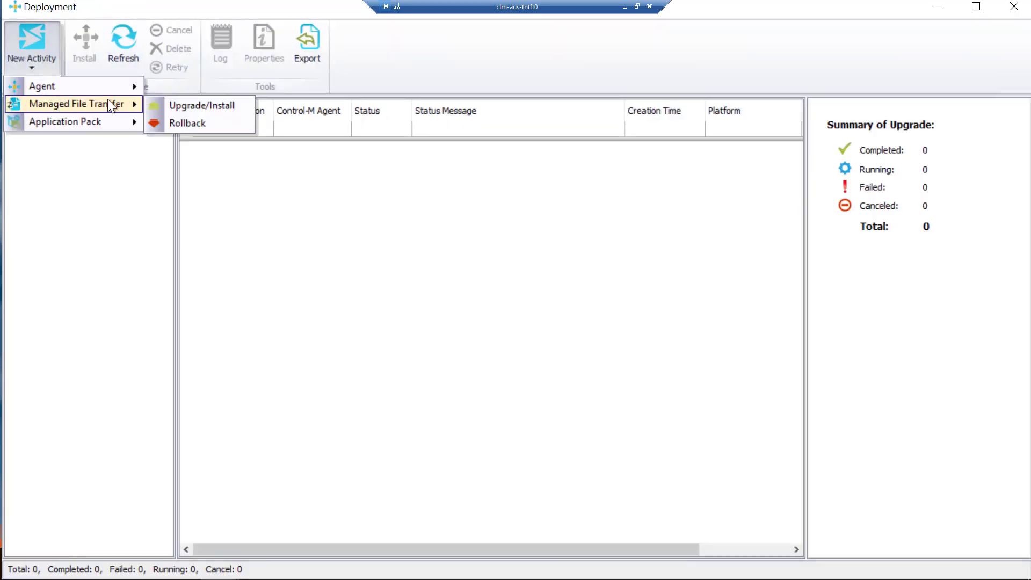
left_click(181, 105)
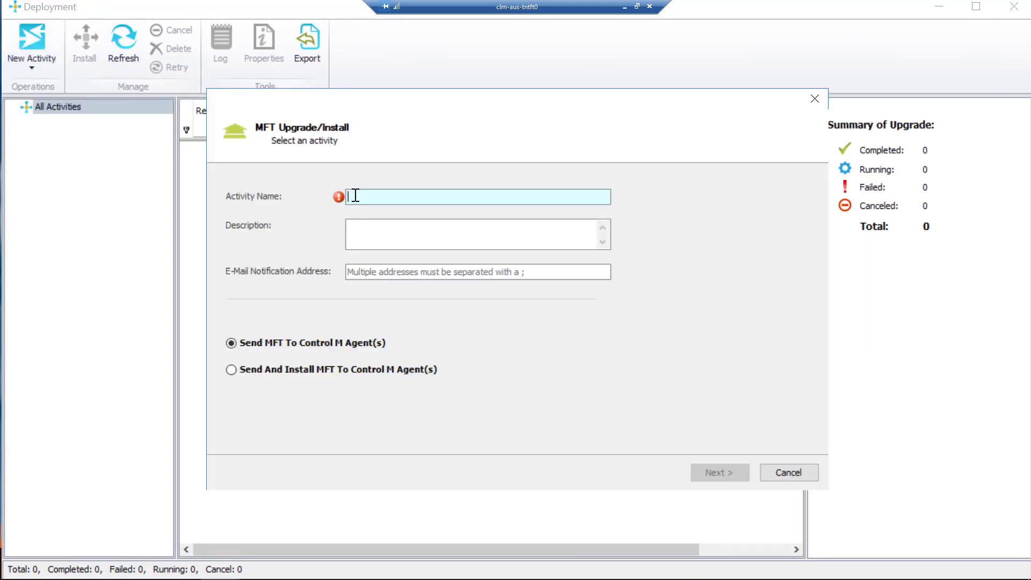
type("Upgrade MFT")
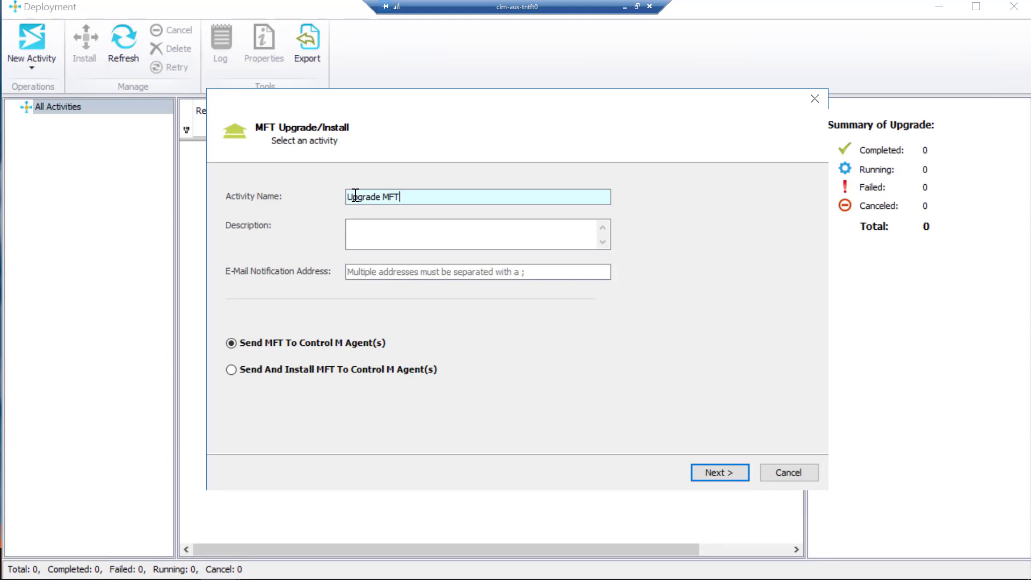
left_click(235, 371)
left_click(719, 473)
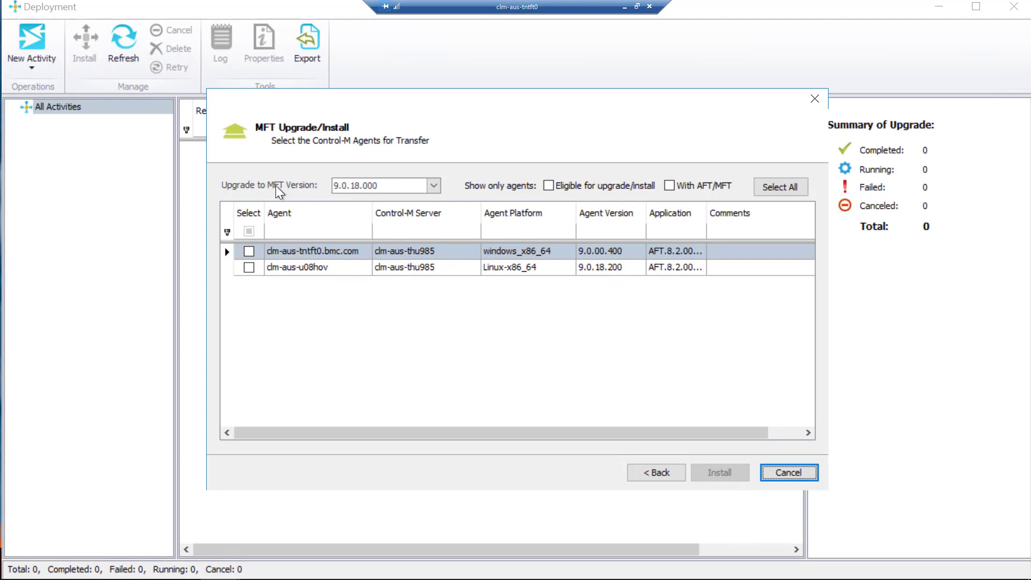
left_click(249, 268)
Start the MFT install on clm-aus-u08hov and refresh until the activity shows Completed.
left_click(736, 474)
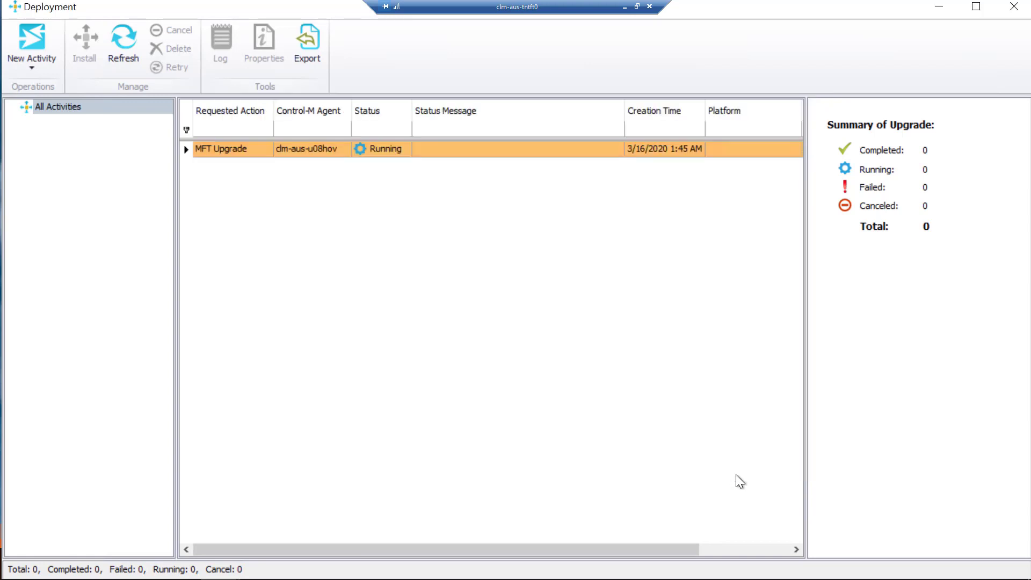
left_click(119, 38)
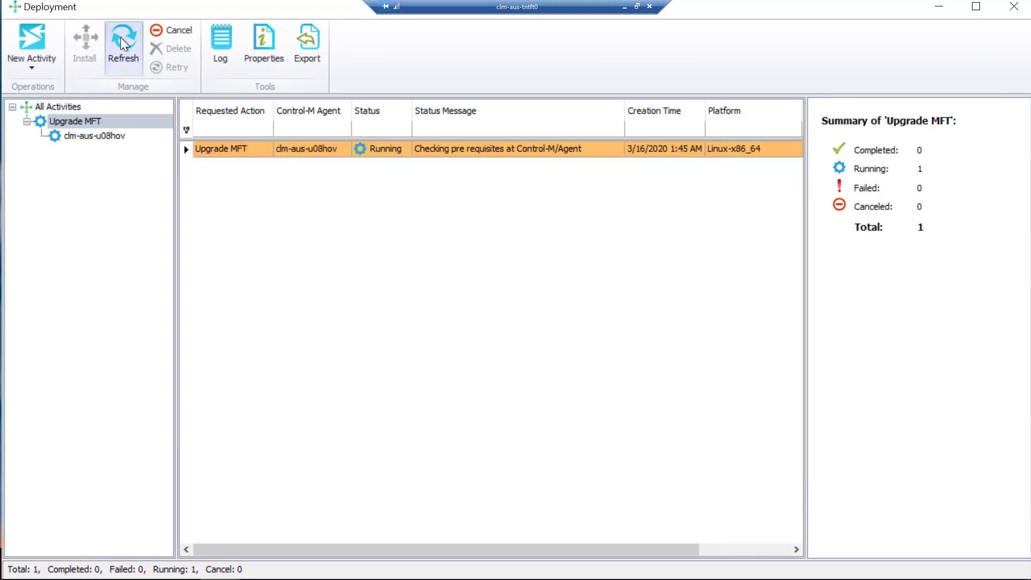
left_click(120, 37)
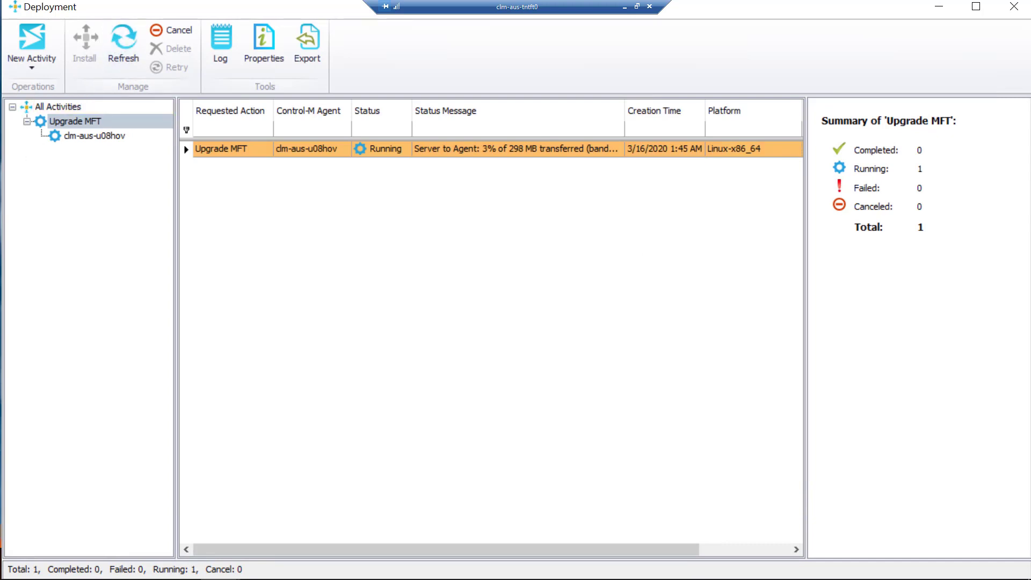
left_click(128, 45)
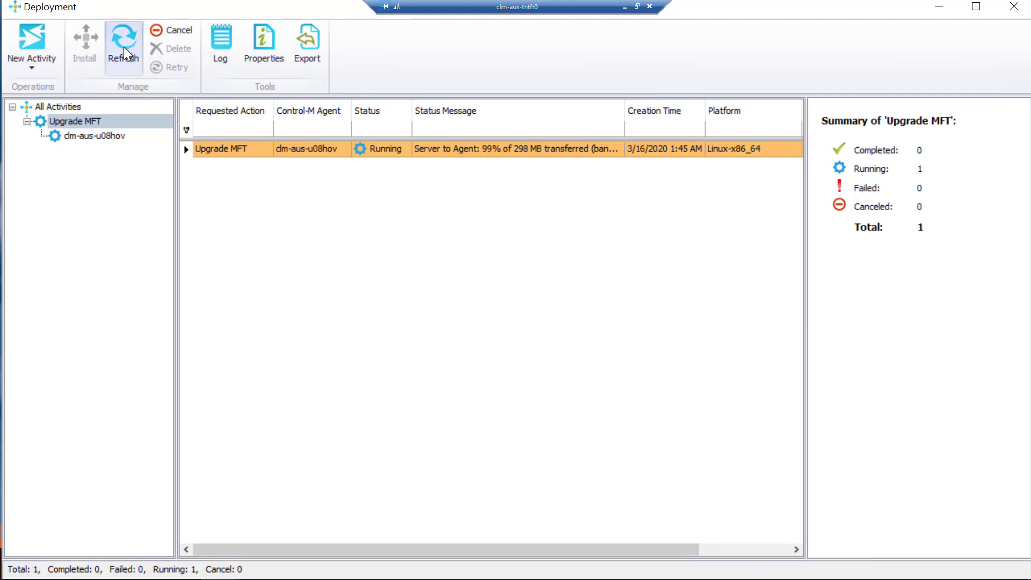
left_click(123, 48)
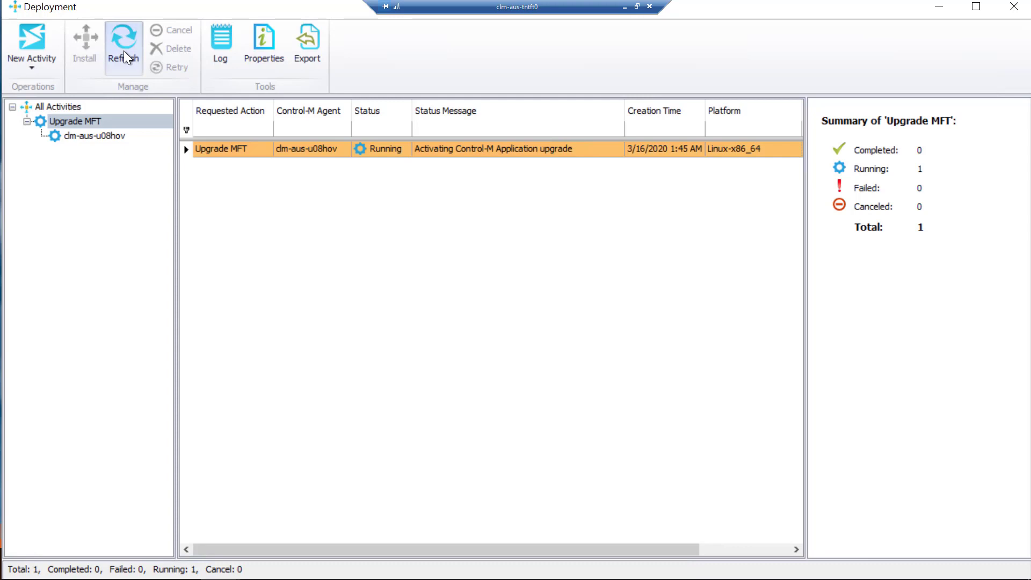
left_click(128, 44)
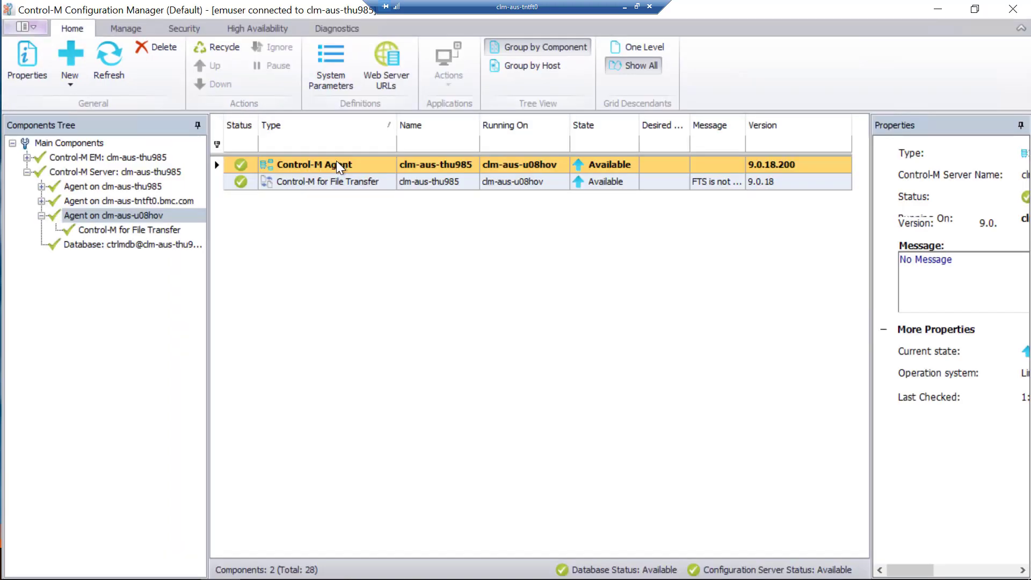
Open Connection Profile Management for the upgraded Control-M for File Transfer component.
left_click(346, 182)
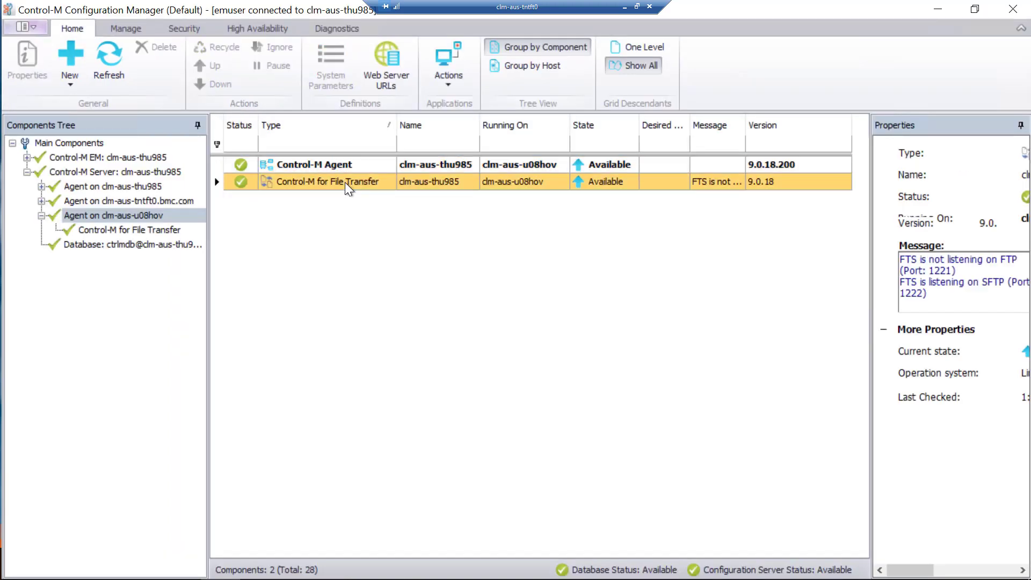
right_click(345, 182)
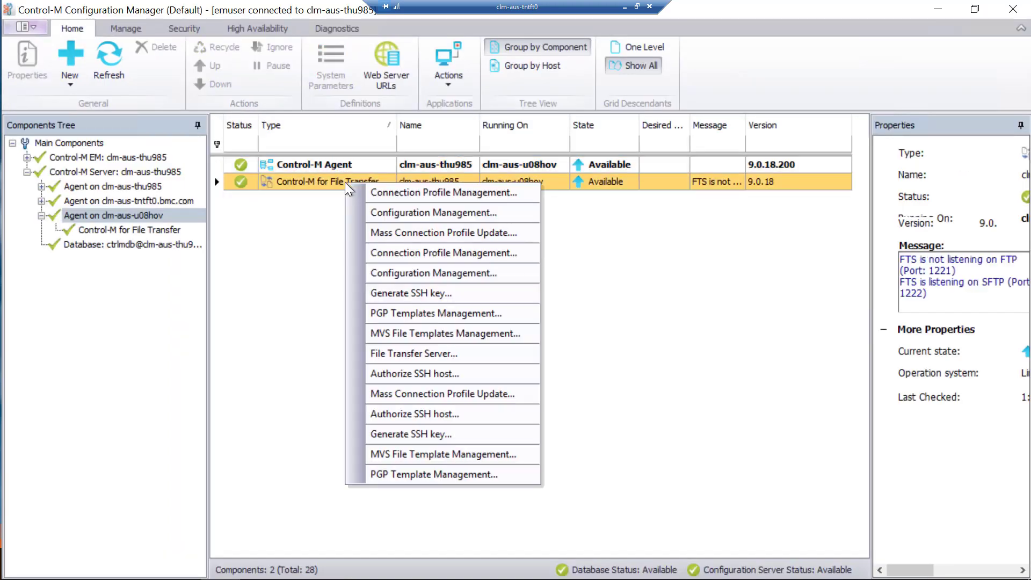
left_click(380, 199)
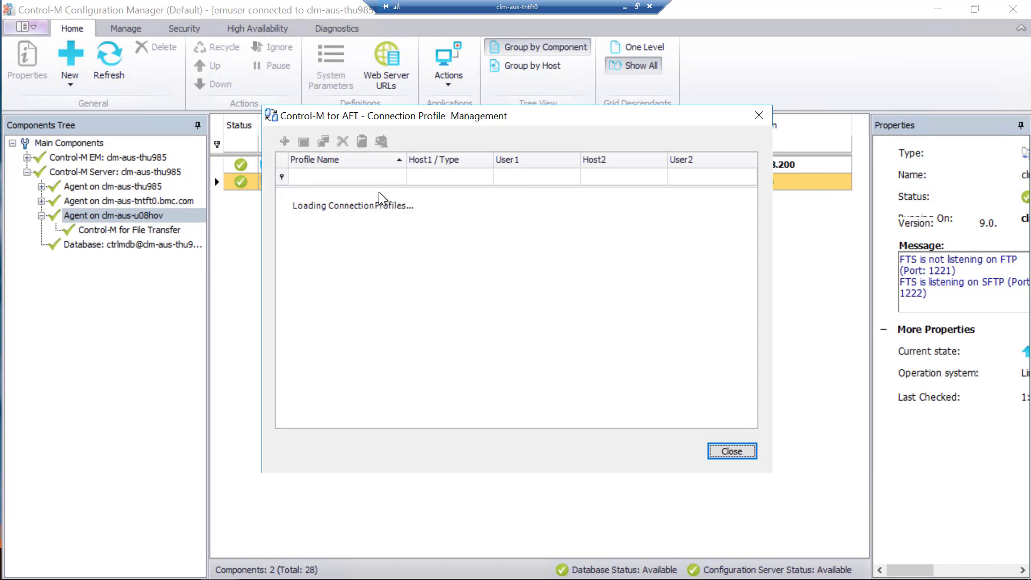